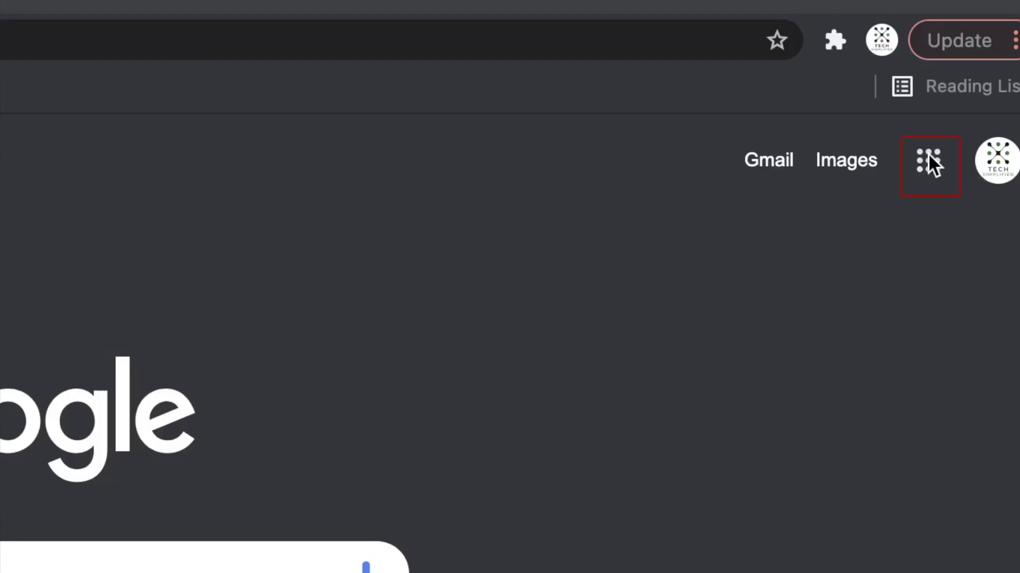
- Open Google Drive from the Google apps list and bring up the new-item choices, including Google Sheets
click(928, 155)
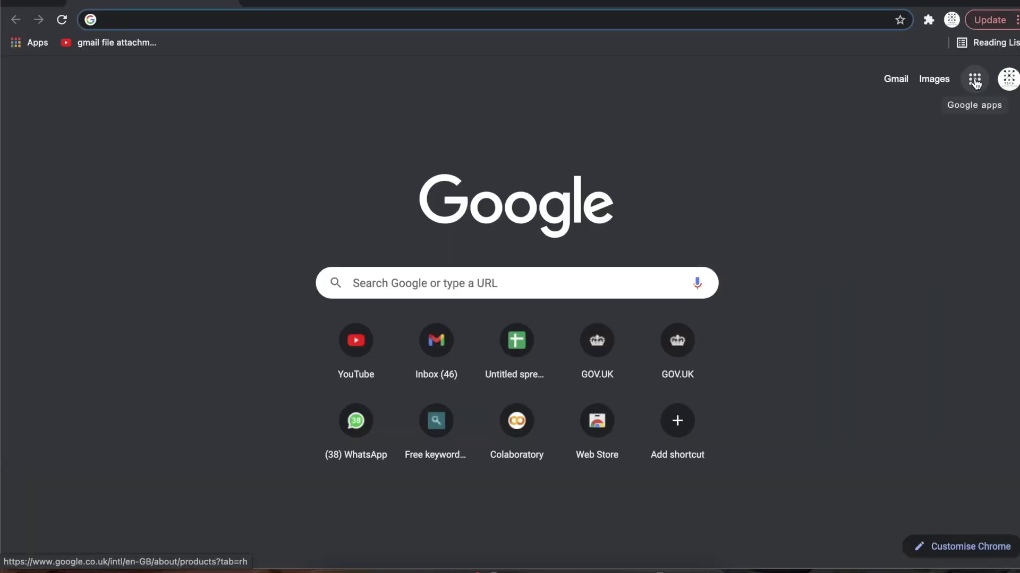
click(975, 80)
scroll(964, 213, down, 2)
scroll(963, 212, down, 5)
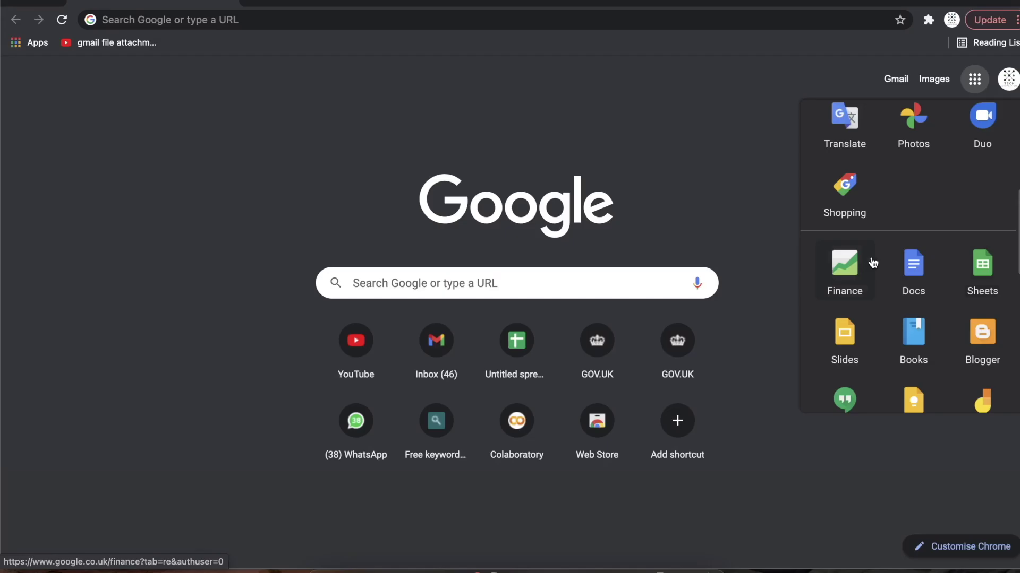
scroll(870, 262, up, 5)
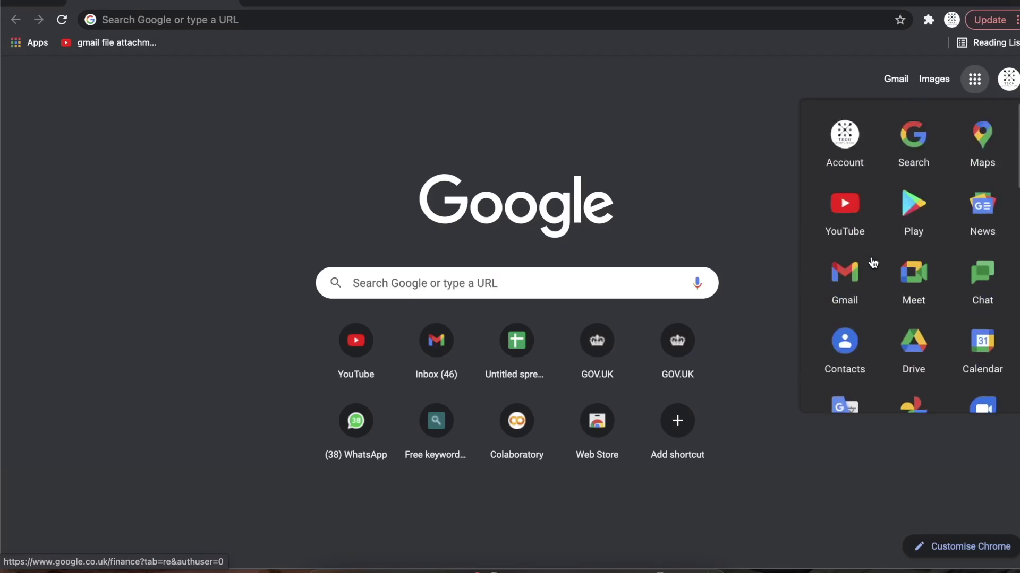
click(914, 352)
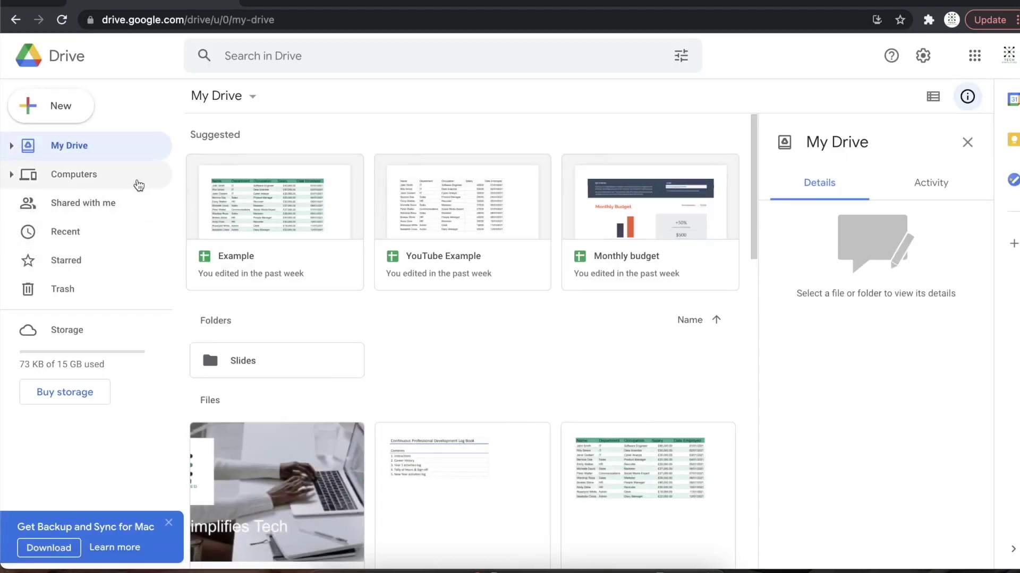
click(61, 106)
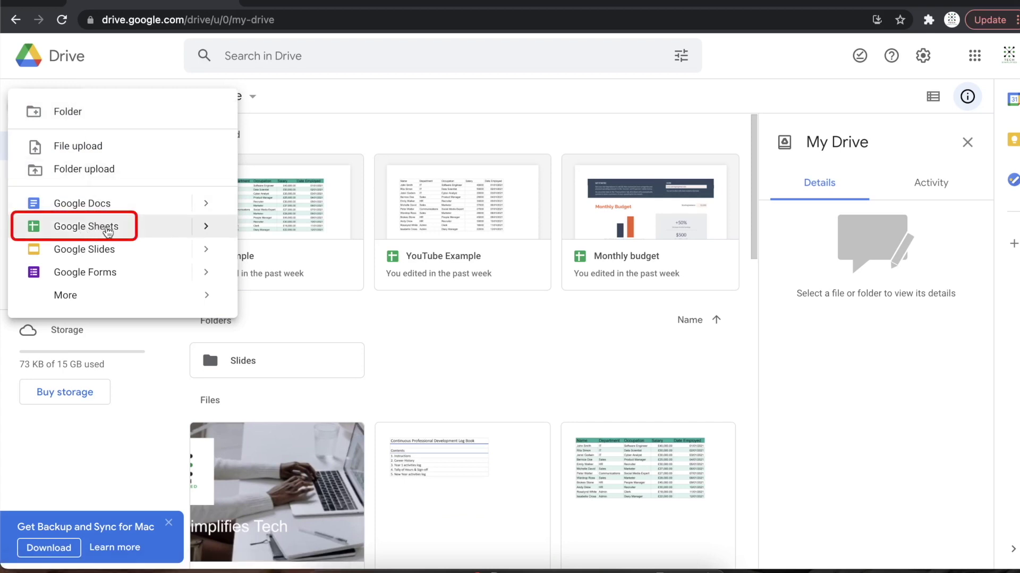
mouse_move(106, 228)
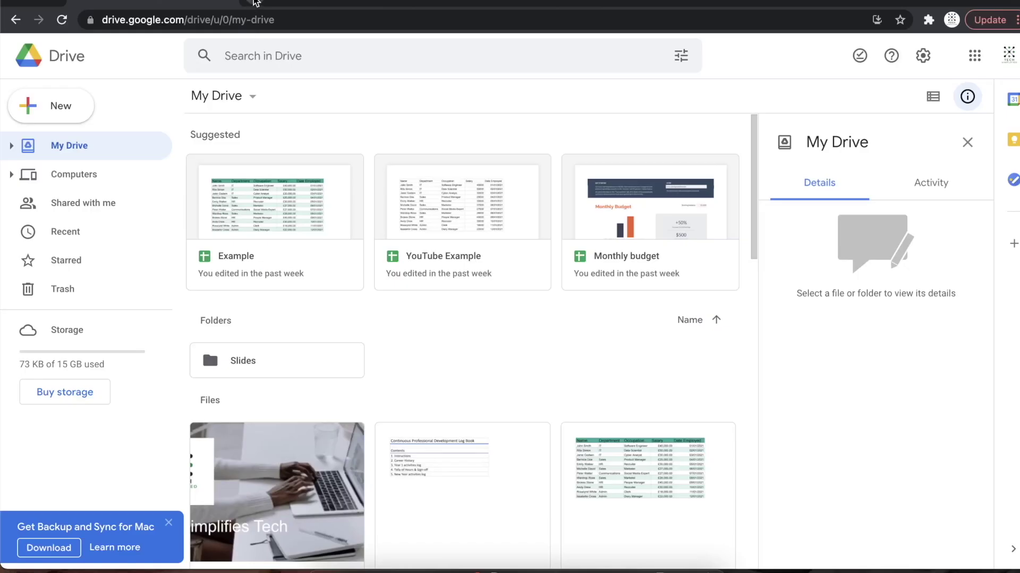
- Create a blank spreadsheet in a separate browser tab through the address sheets.new
click(255, 3)
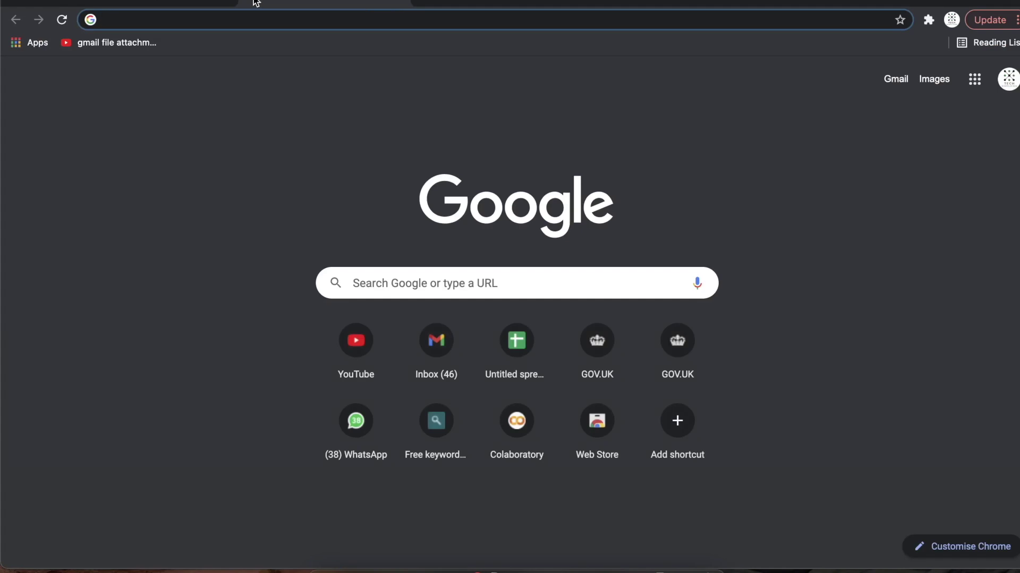
text(sheets.)
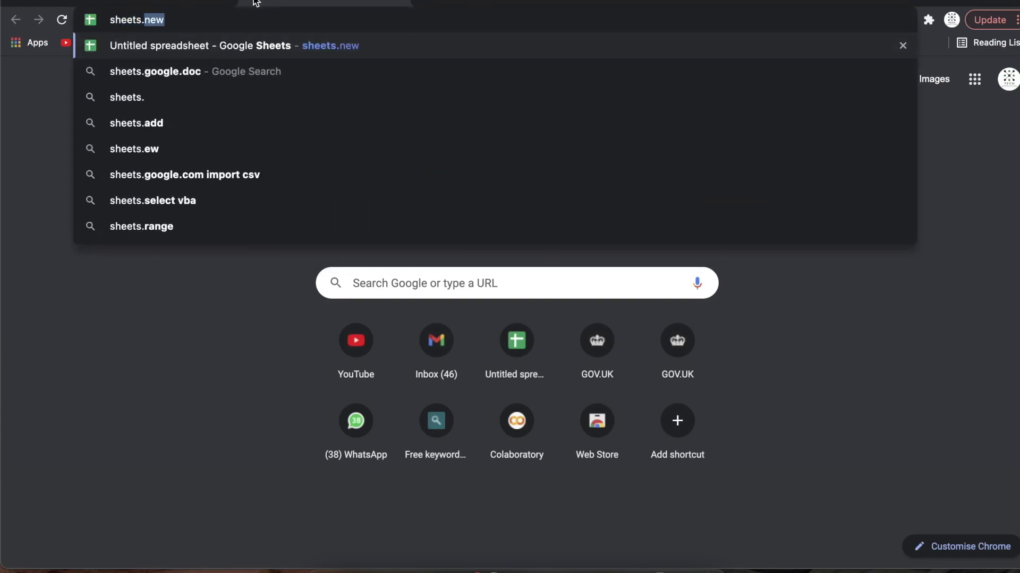
text(new)
key(Return)
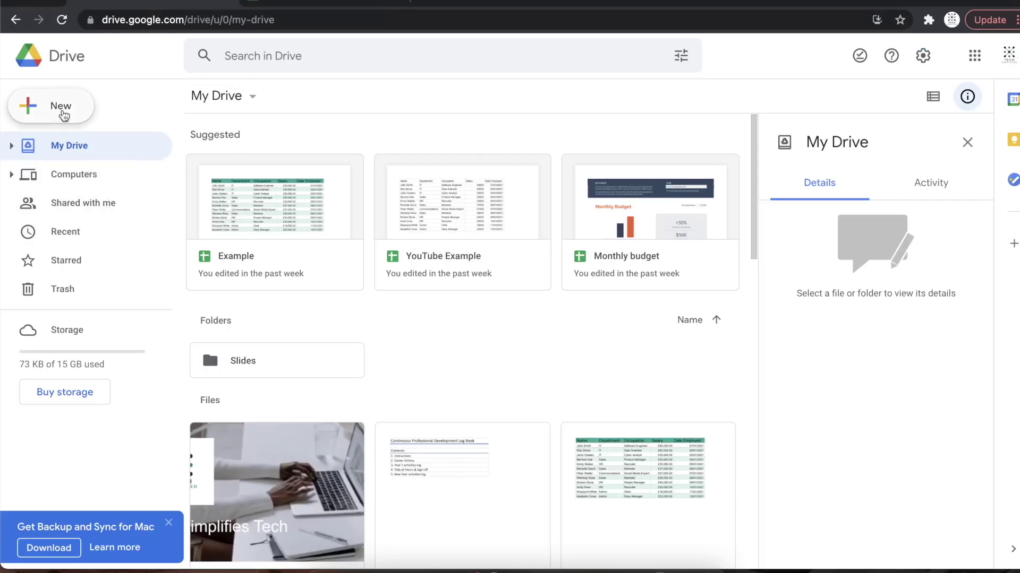
- Start a new Google Sheets file from a template in Drive, opening the template gallery
click(64, 116)
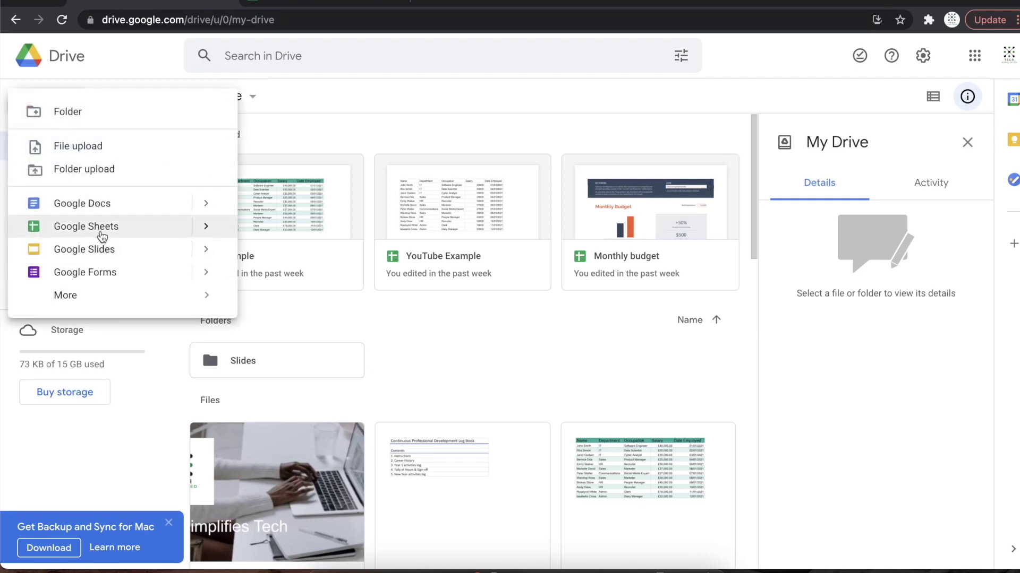
mouse_move(209, 228)
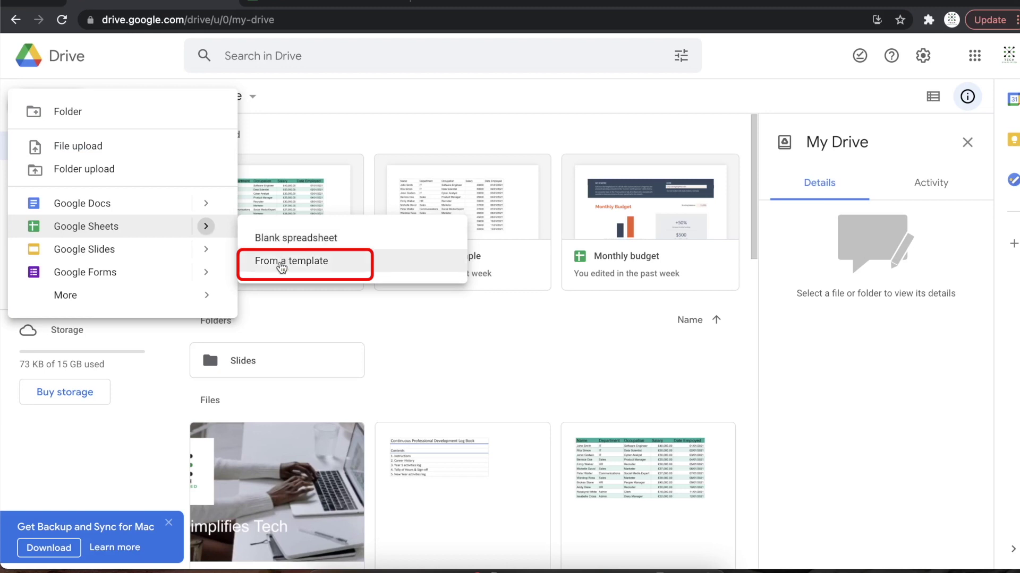
click(282, 264)
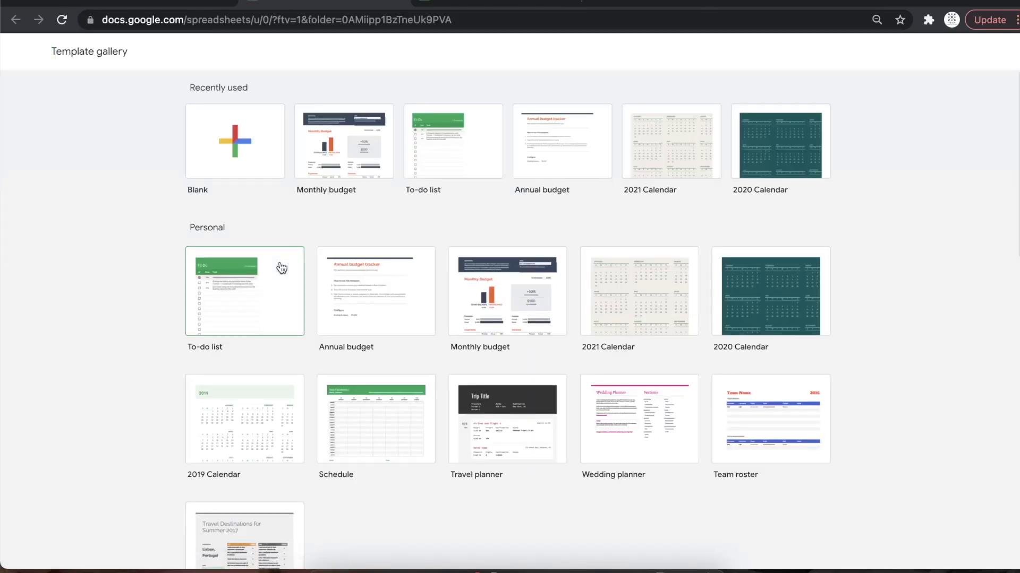
- Look through the Personal, Work, Project management and Education templates in the template gallery
click(451, 442)
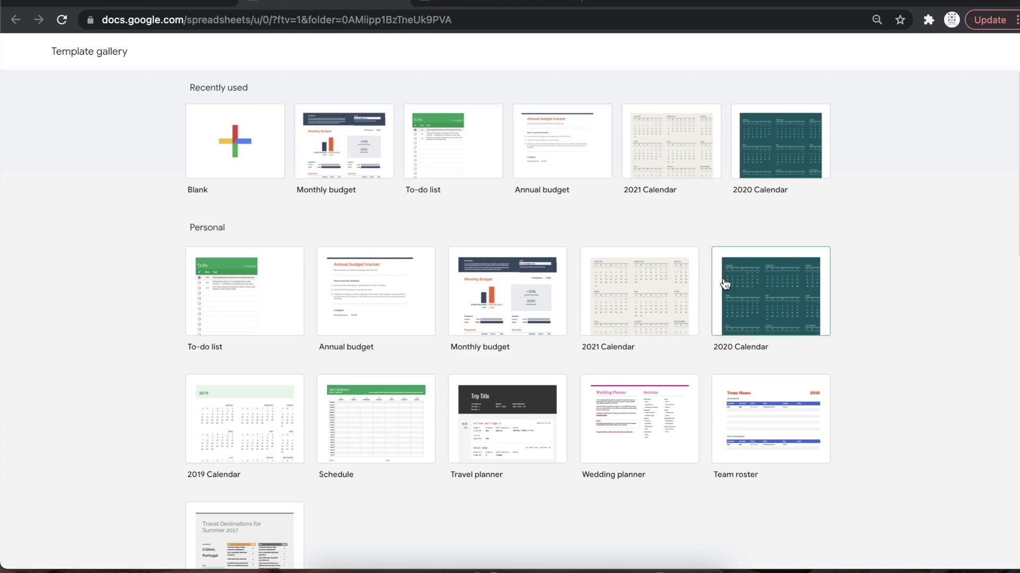
scroll(504, 485, down, 3)
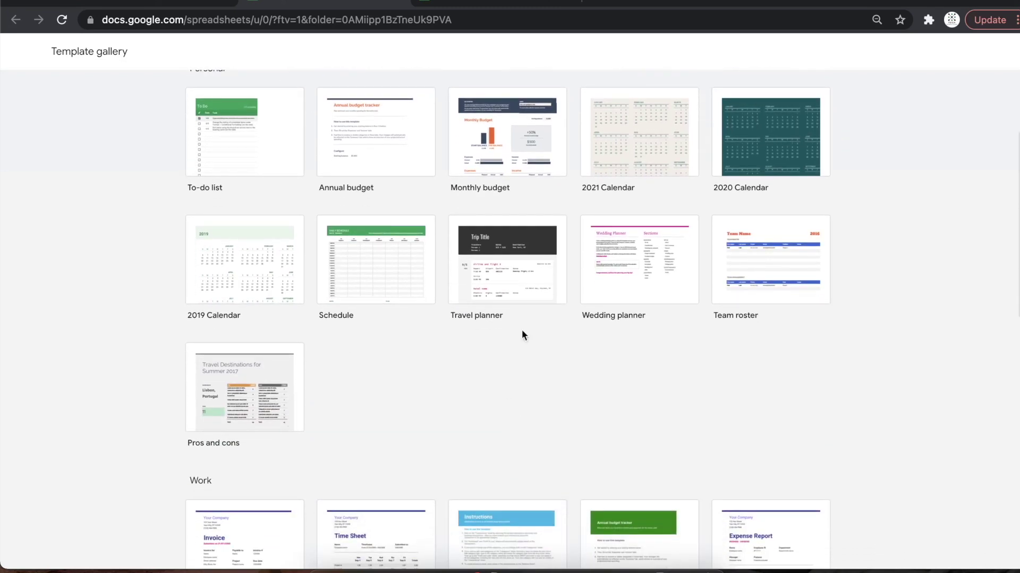
scroll(531, 452, down, 3)
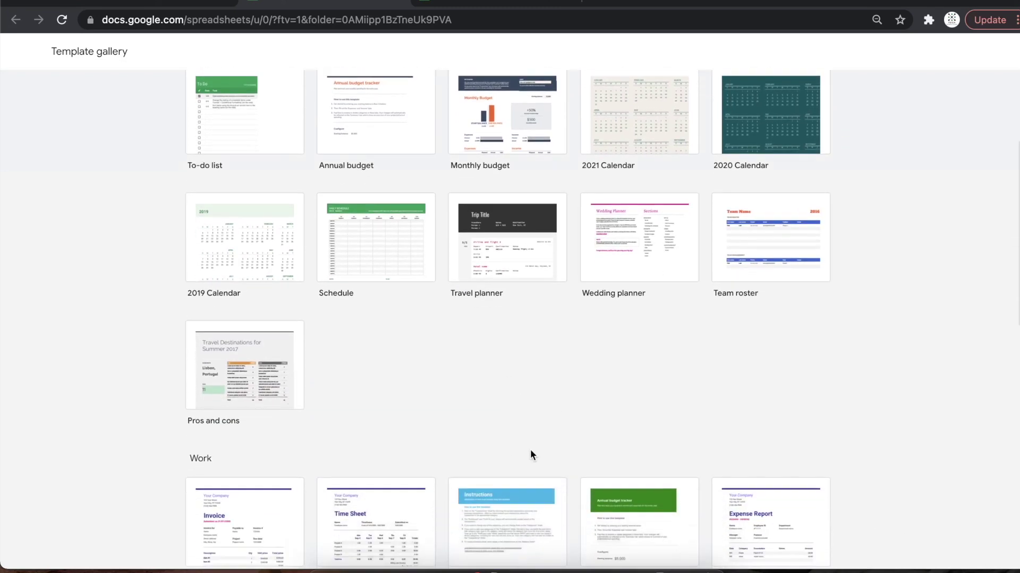
scroll(530, 449, down, 3)
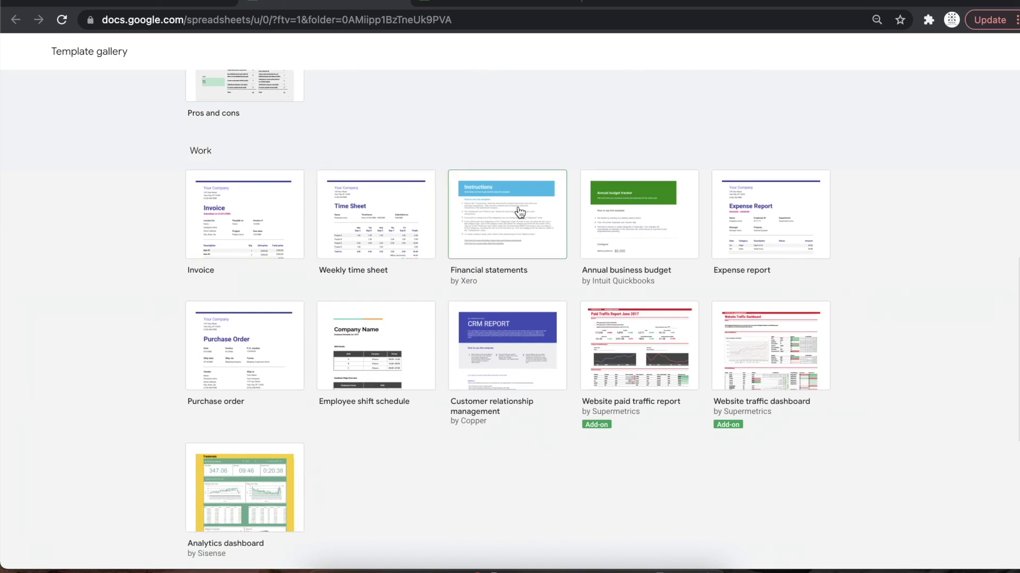
scroll(234, 385, down, 4)
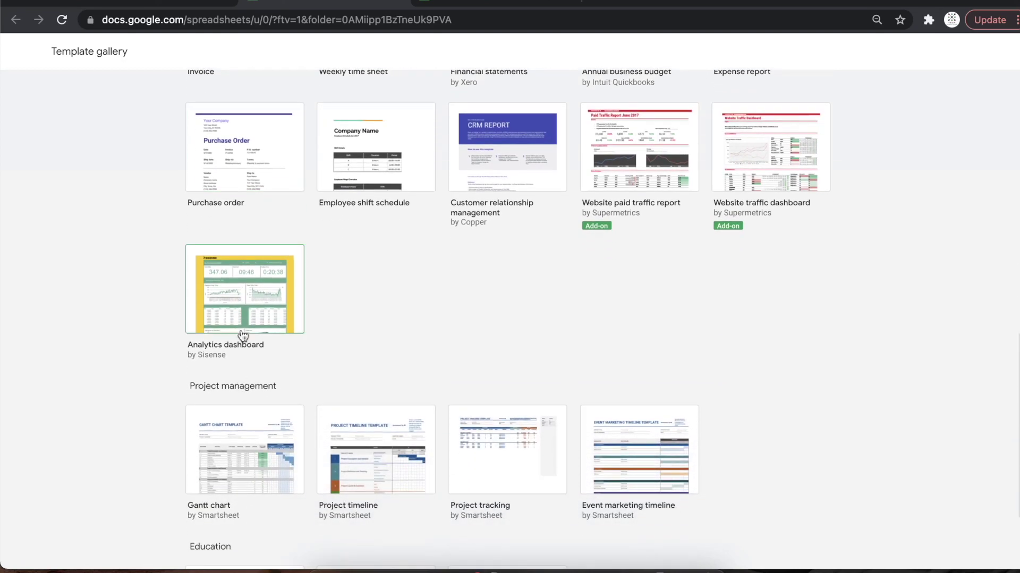
scroll(274, 491, down, 2)
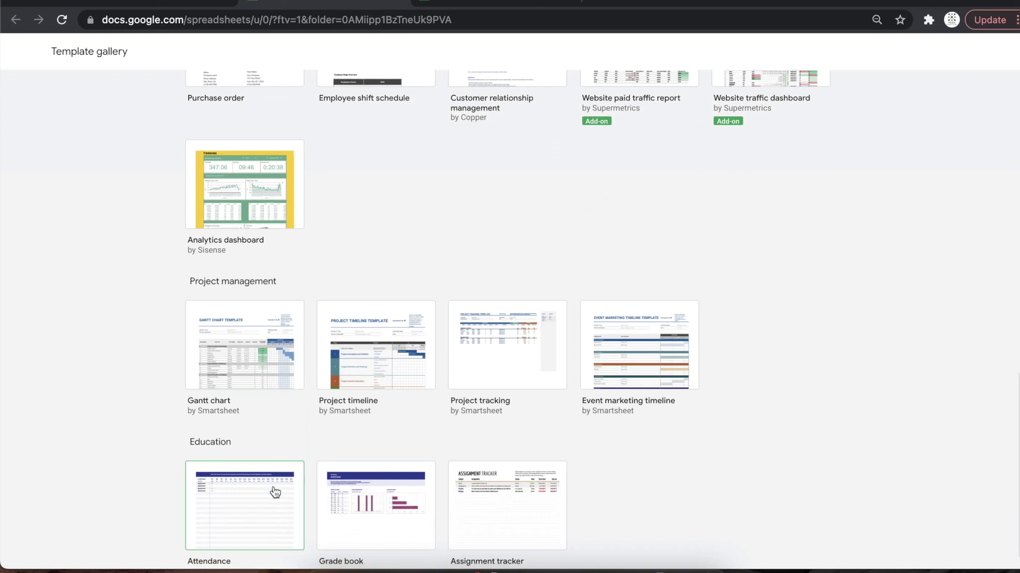
scroll(732, 429, down, 1)
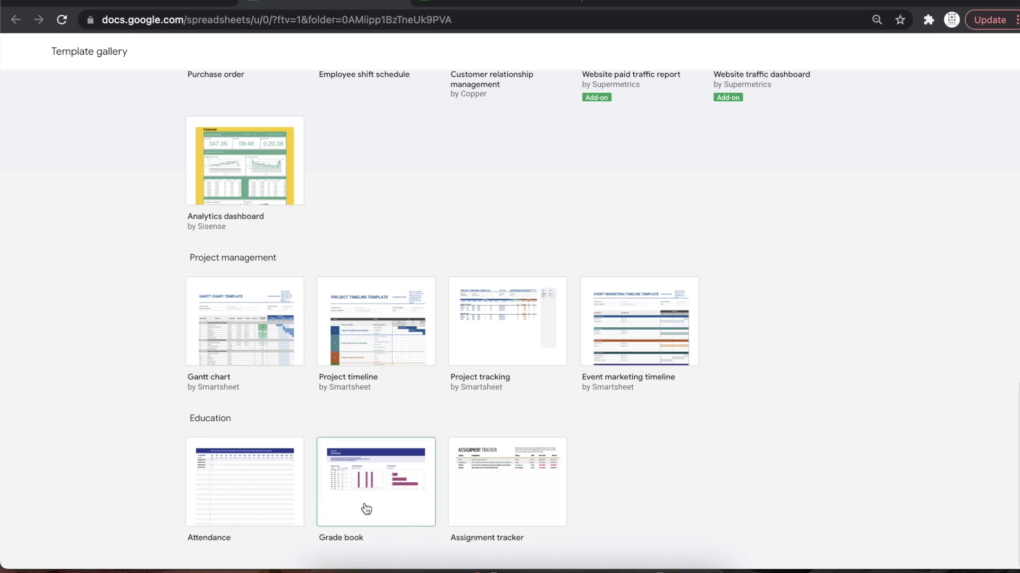
scroll(338, 455, up, 5)
scroll(339, 455, up, 10)
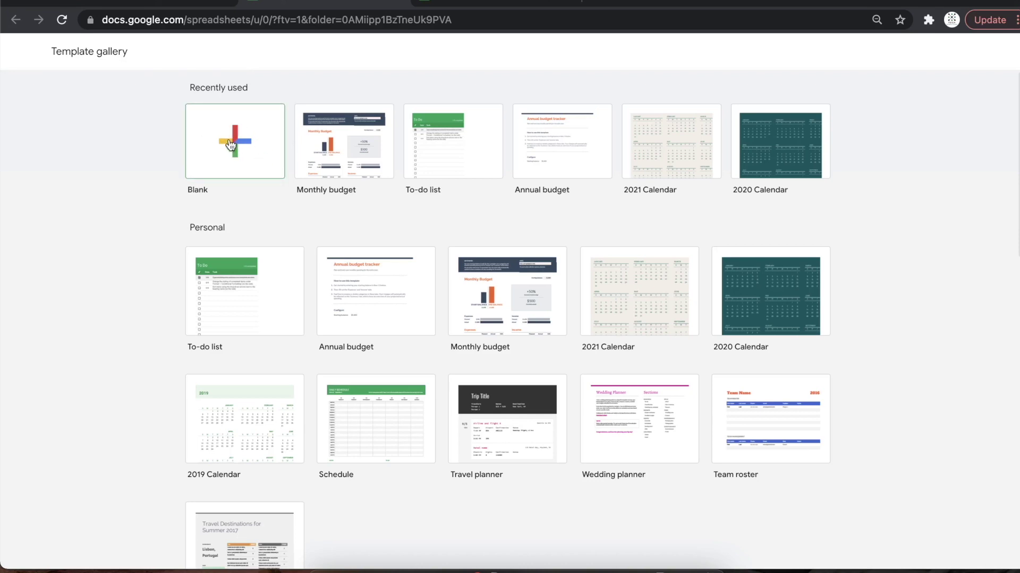
- Create a spreadsheet from the Monthly budget template and view its summary sheet
click(358, 169)
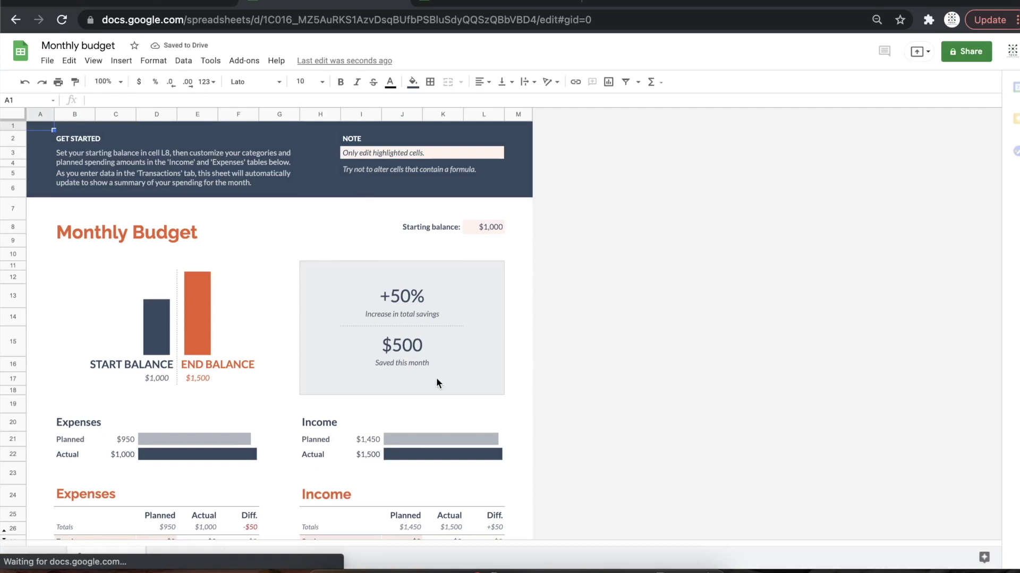
scroll(436, 377, down, 3)
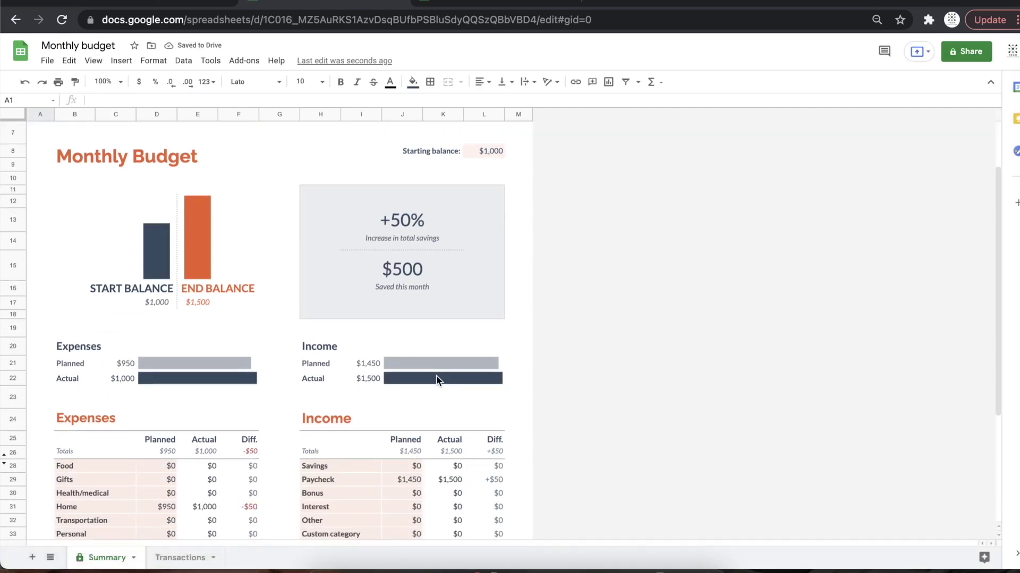
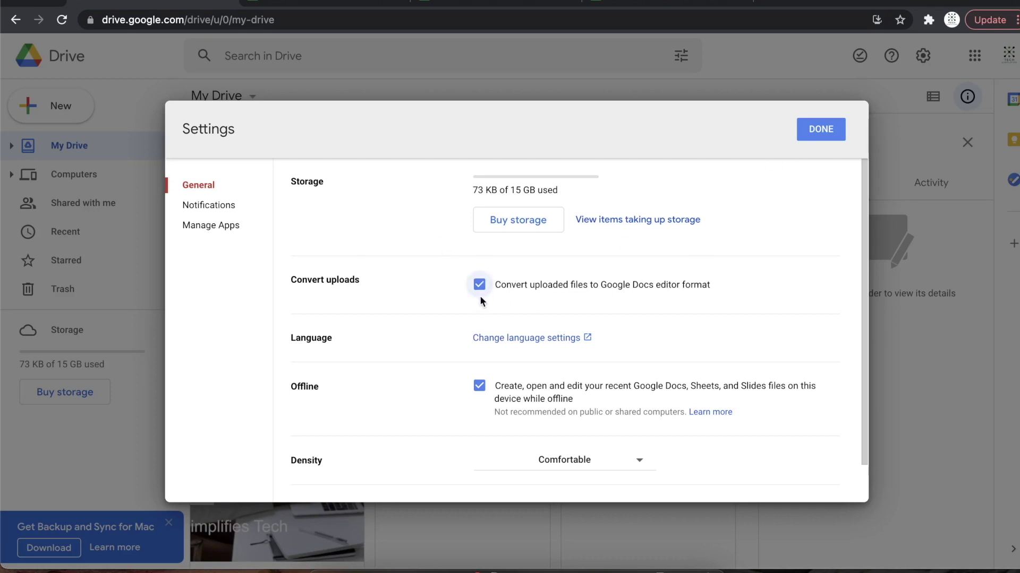
- Confirm and close the Drive settings, and return to the blank untitled spreadsheet
click(830, 131)
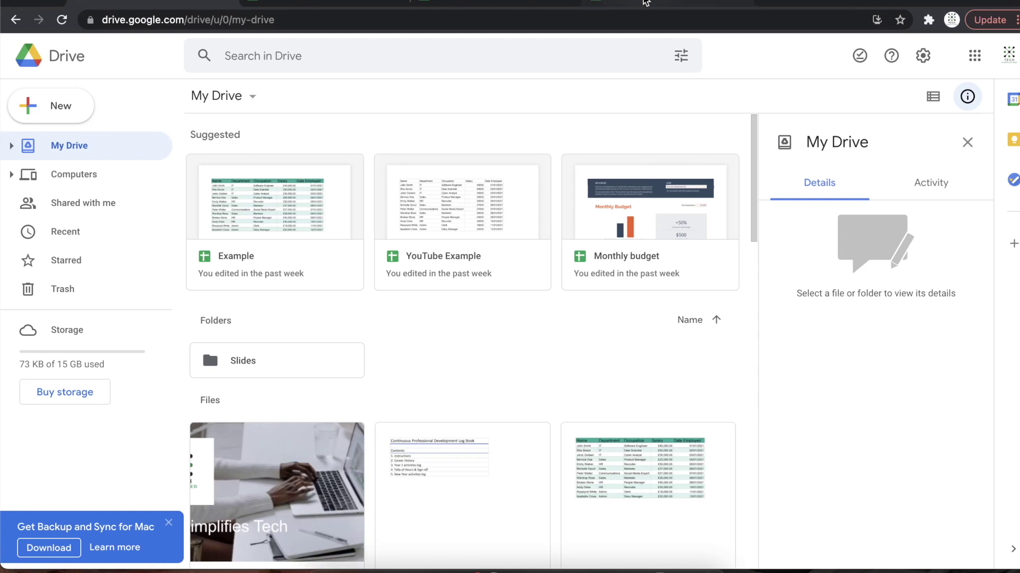
click(292, 2)
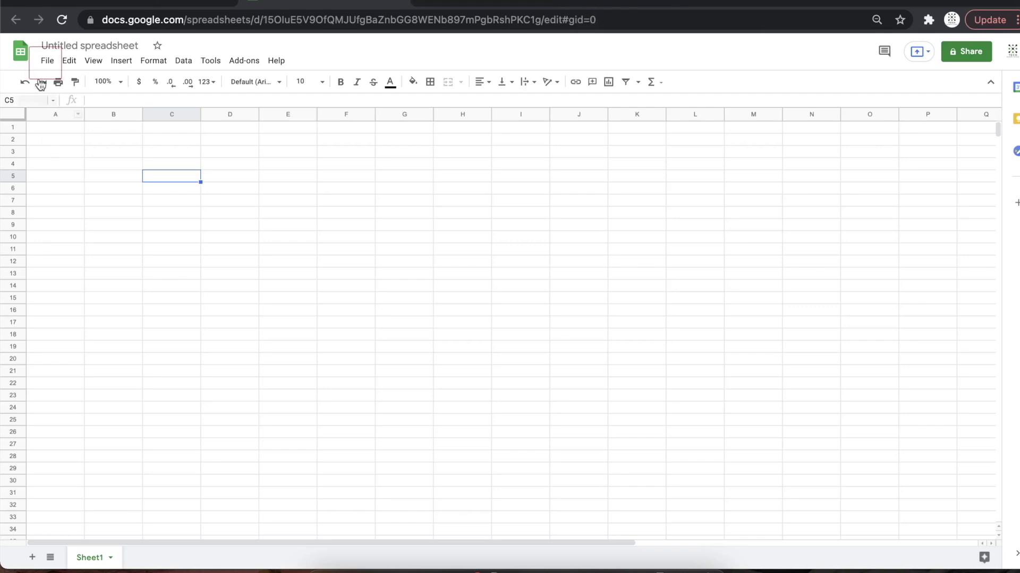
- Upload the file "YouTube Example .xlsx" from the Downloads folder for import into the untitled spreadsheet
click(46, 63)
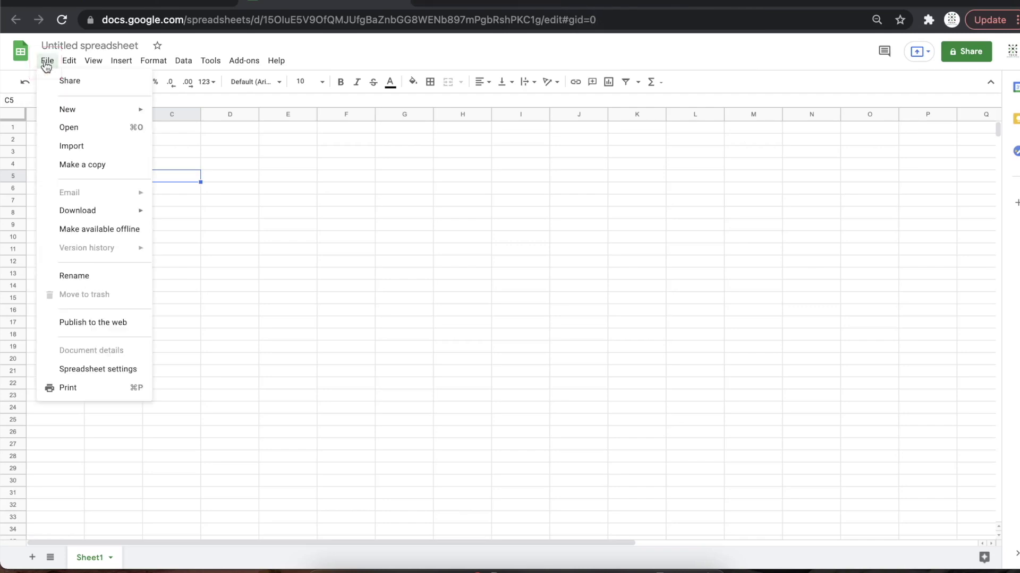
click(79, 146)
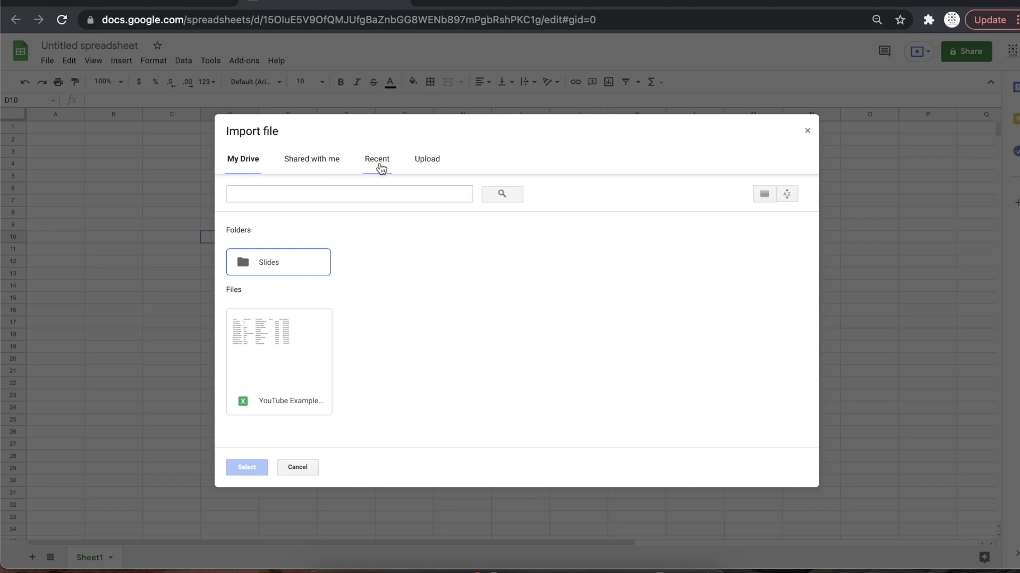
click(438, 161)
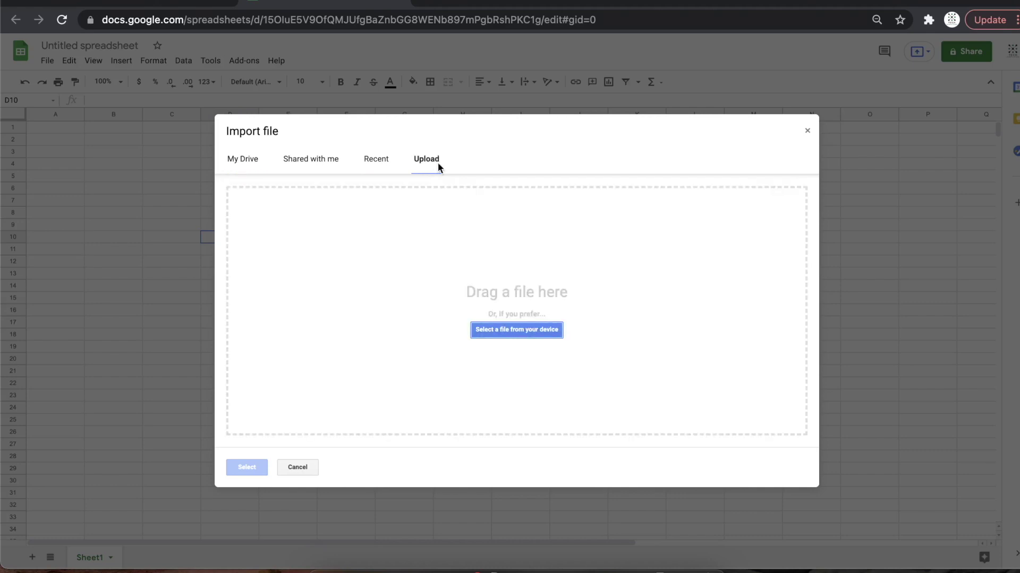
click(509, 330)
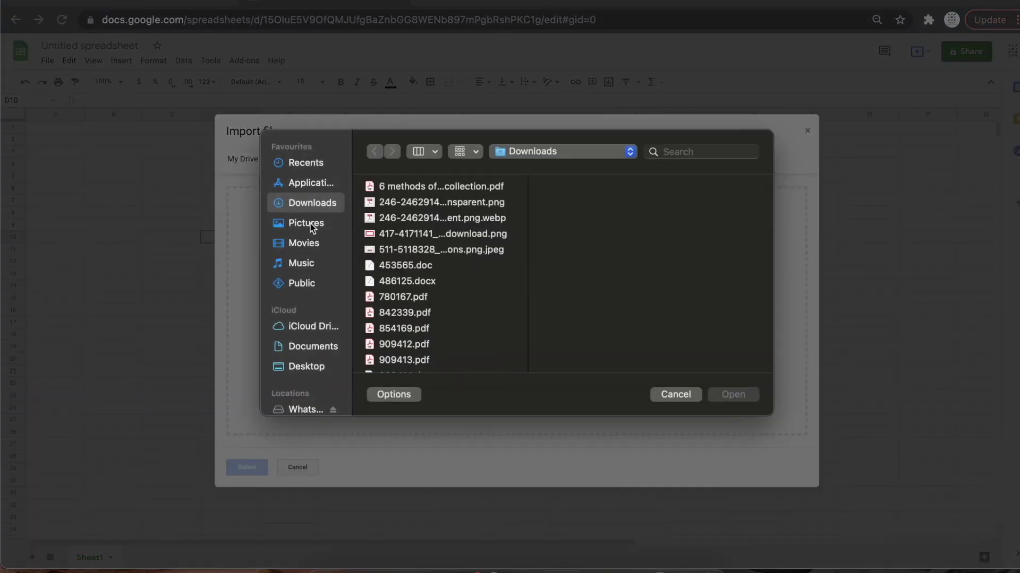
scroll(474, 354, down, 10)
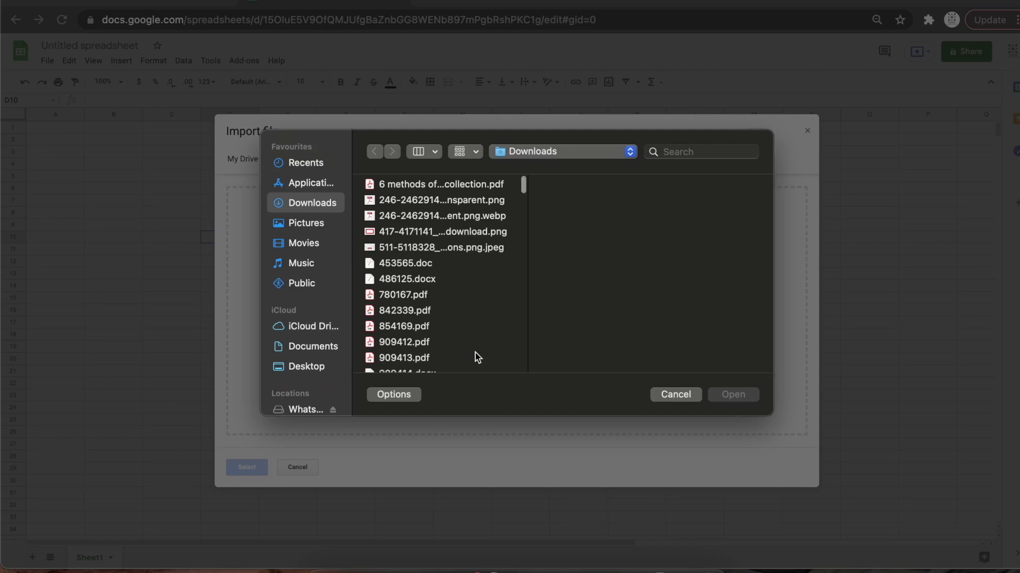
scroll(476, 356, down, 15)
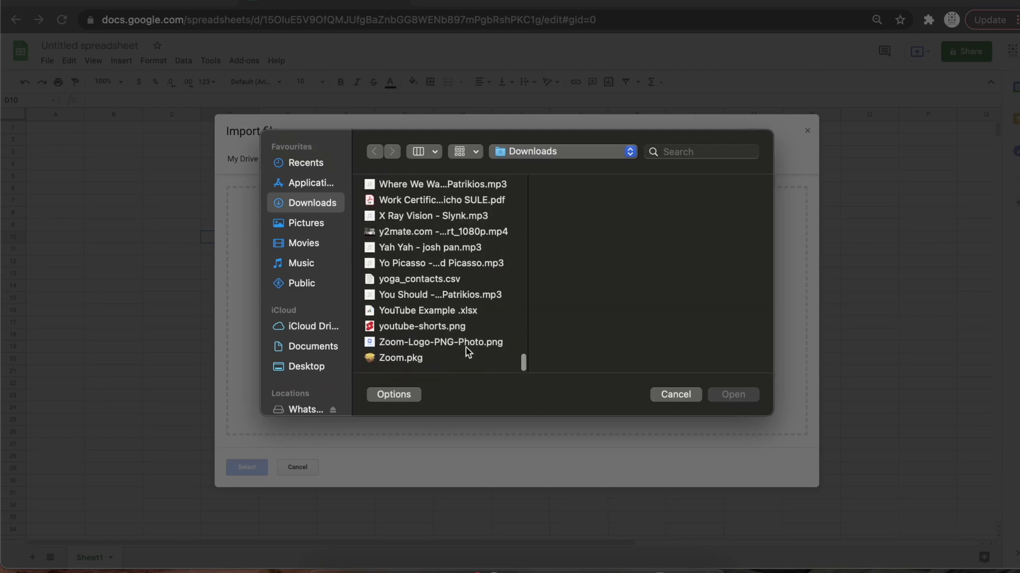
click(404, 310)
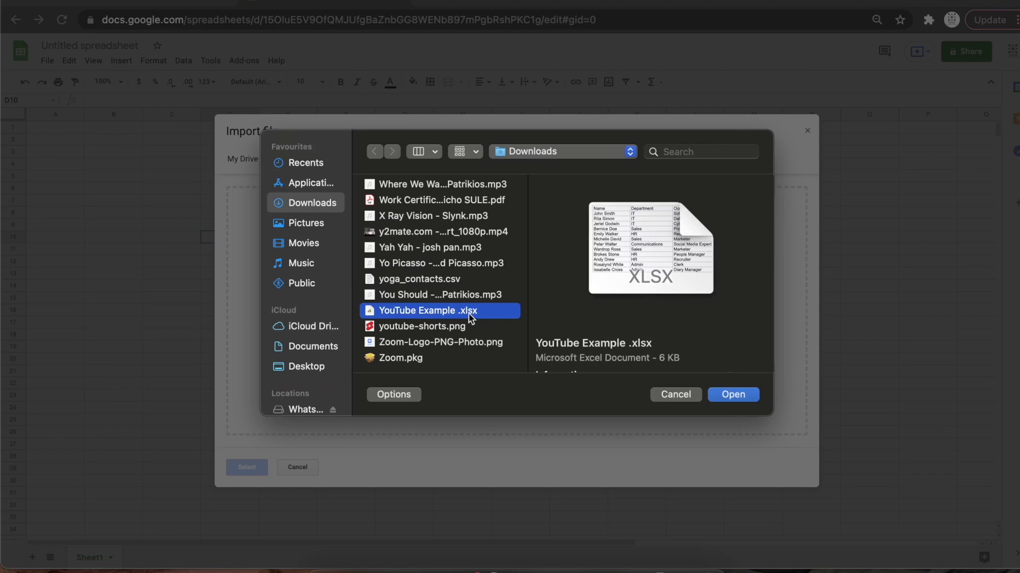
click(733, 395)
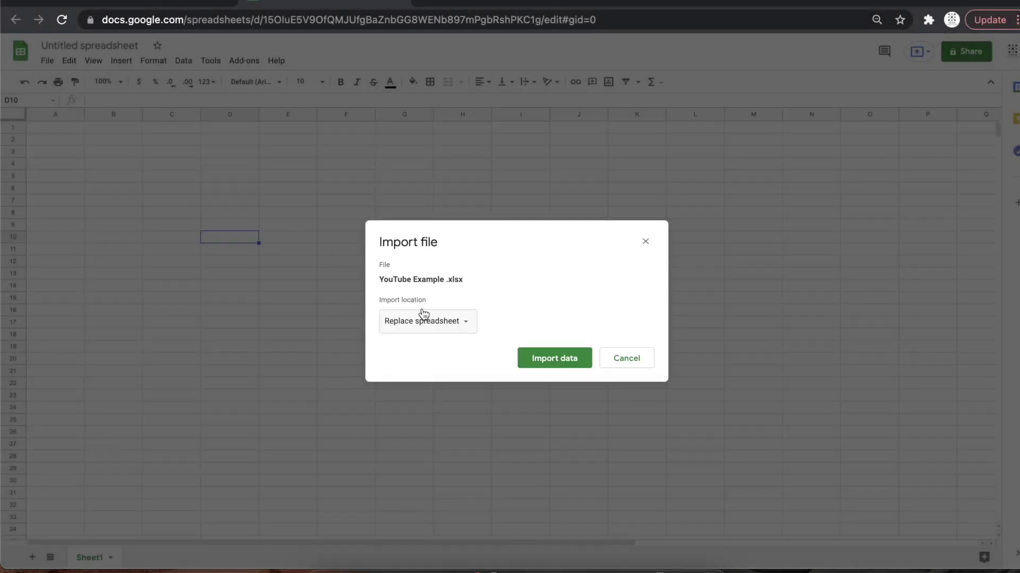
- Set the import location for the uploaded file to Replace spreadsheet
click(467, 333)
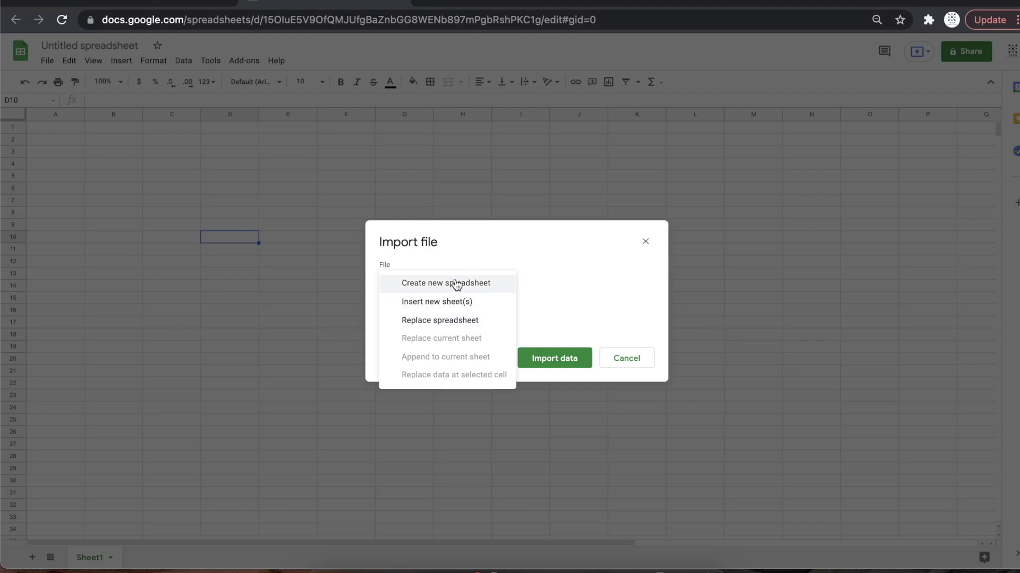
click(450, 323)
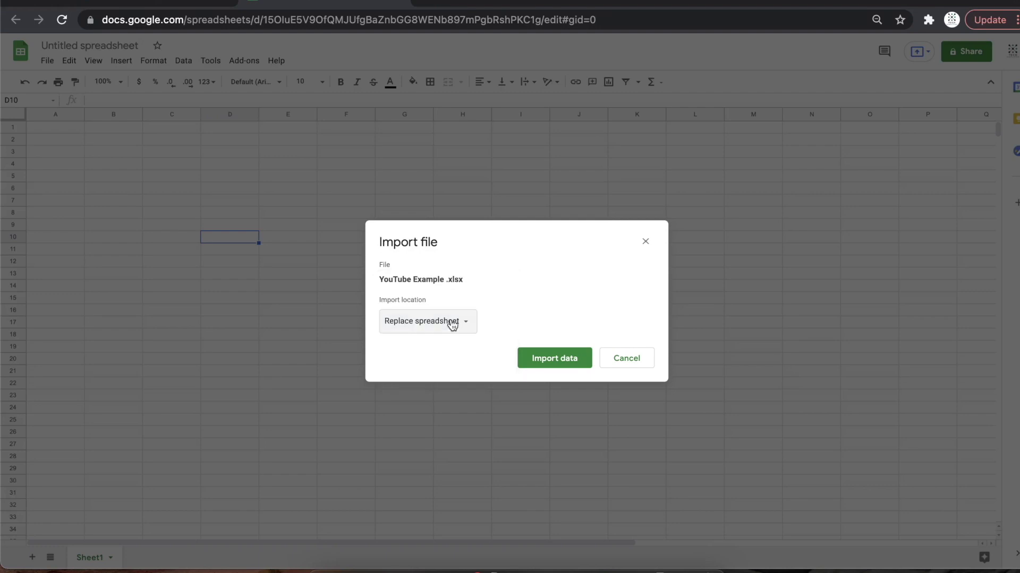
- Import the Excel file's data into the spreadsheet and rename the spreadsheet as Example_Sheet
click(567, 356)
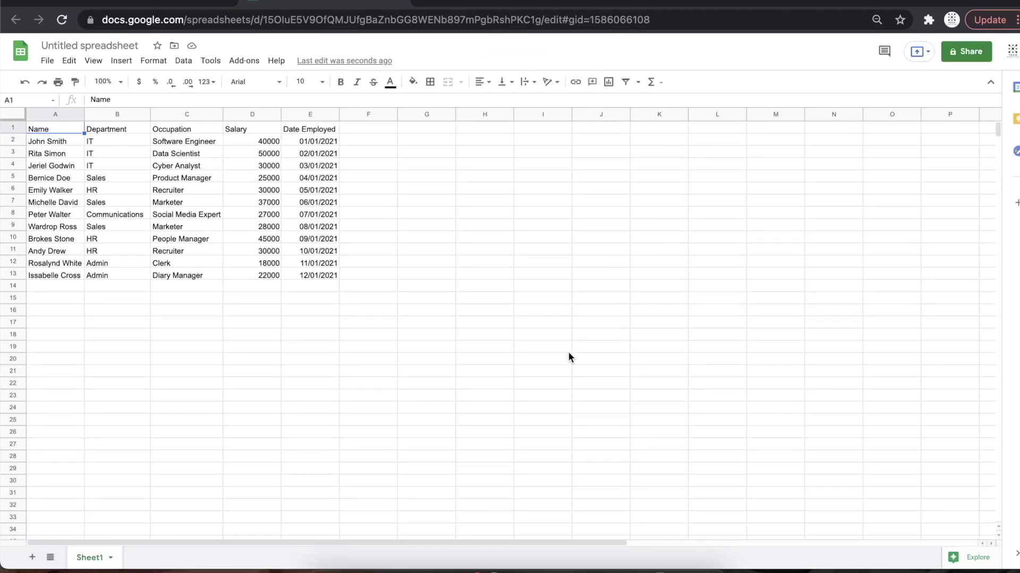
click(115, 45)
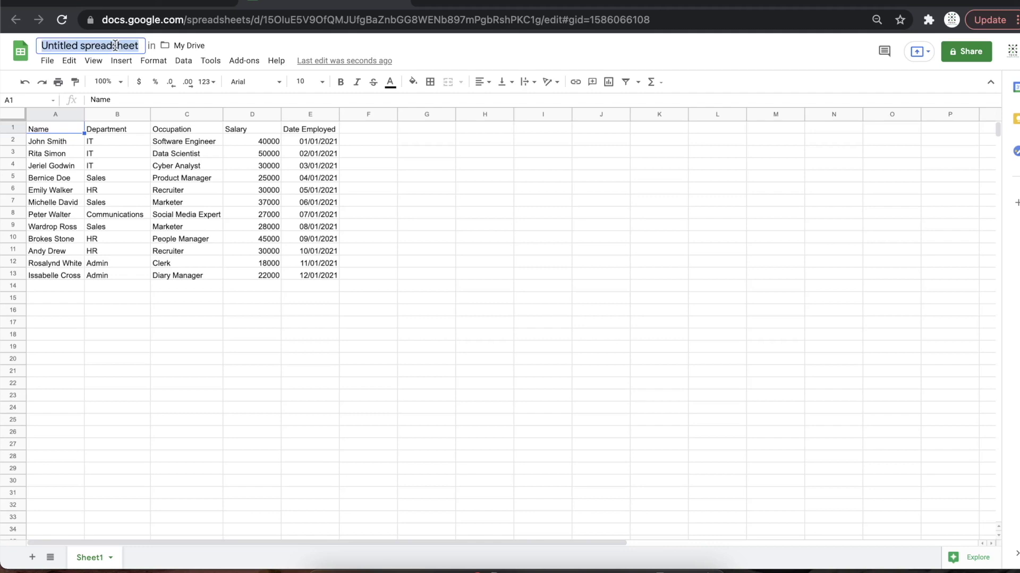
text(Example_)
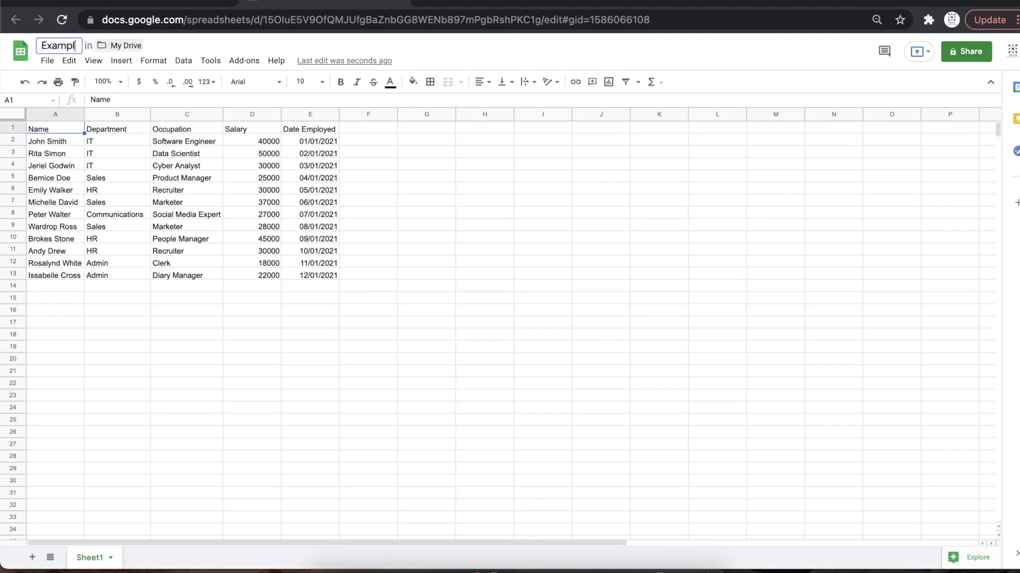
text(Sheet)
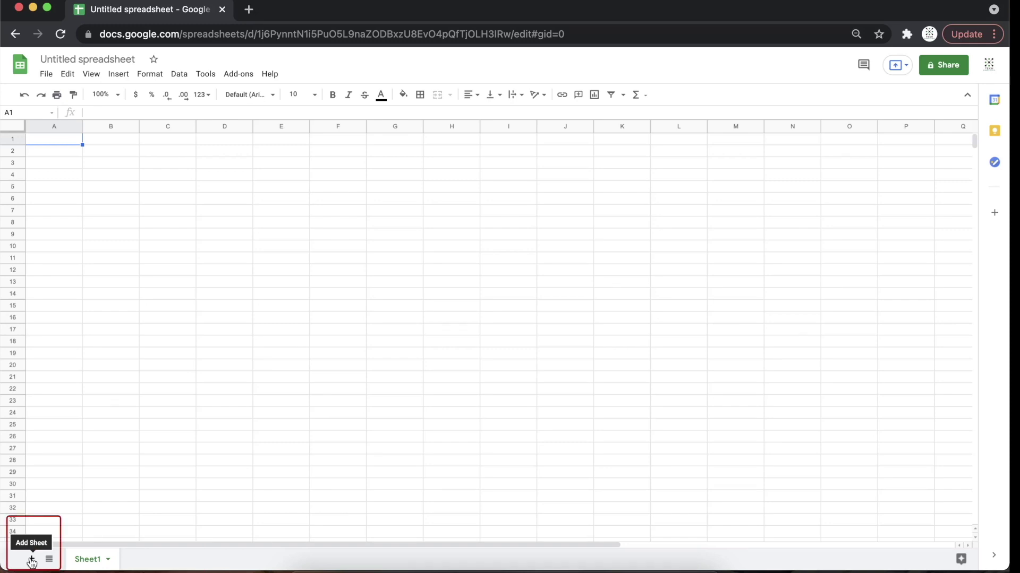
- Add two new sheets to the blank untitled spreadsheet and rename Sheet1 as budget
click(31, 560)
click(31, 559)
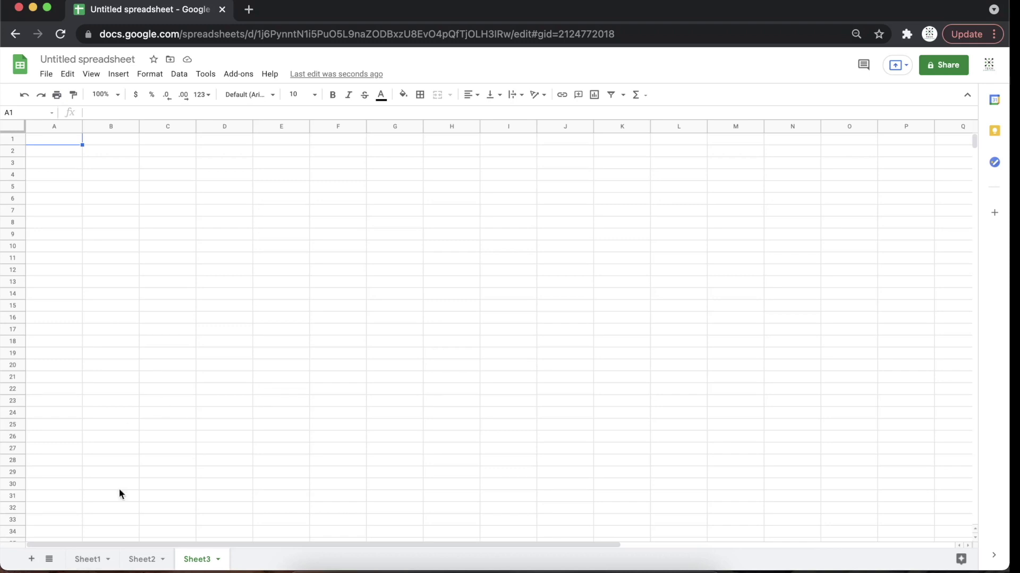
click(92, 564)
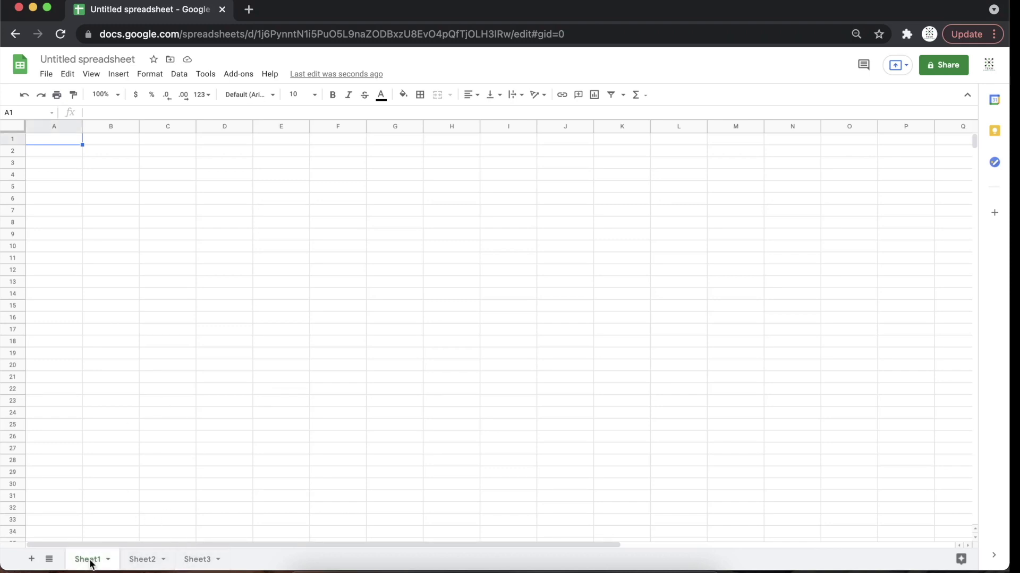
double_click(89, 563)
text(Budget)
click(145, 533)
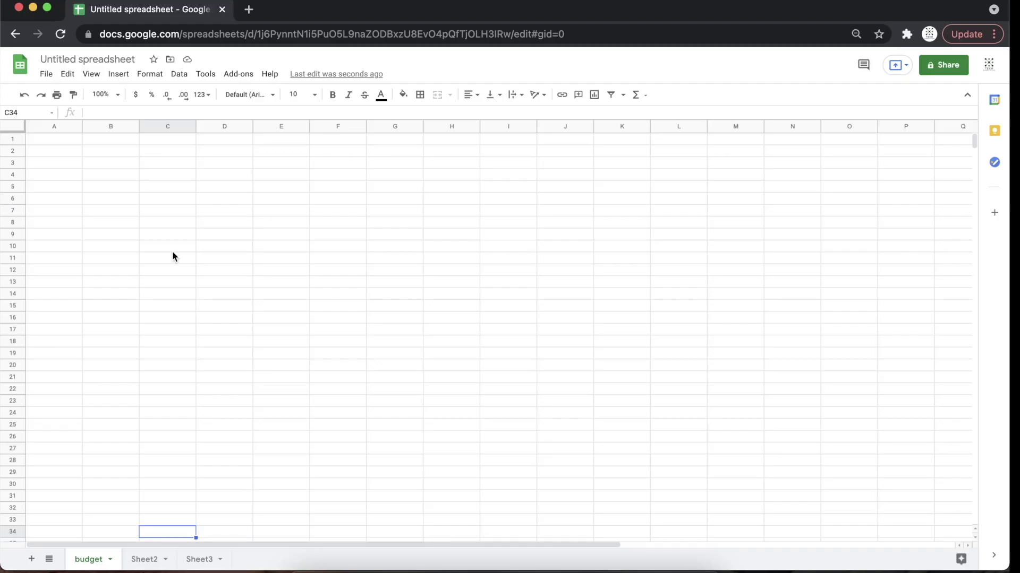
- Select individual cells across the budget sheet, starting with A1 and B1 and ending with B3, to see their cell references
click(69, 140)
click(121, 143)
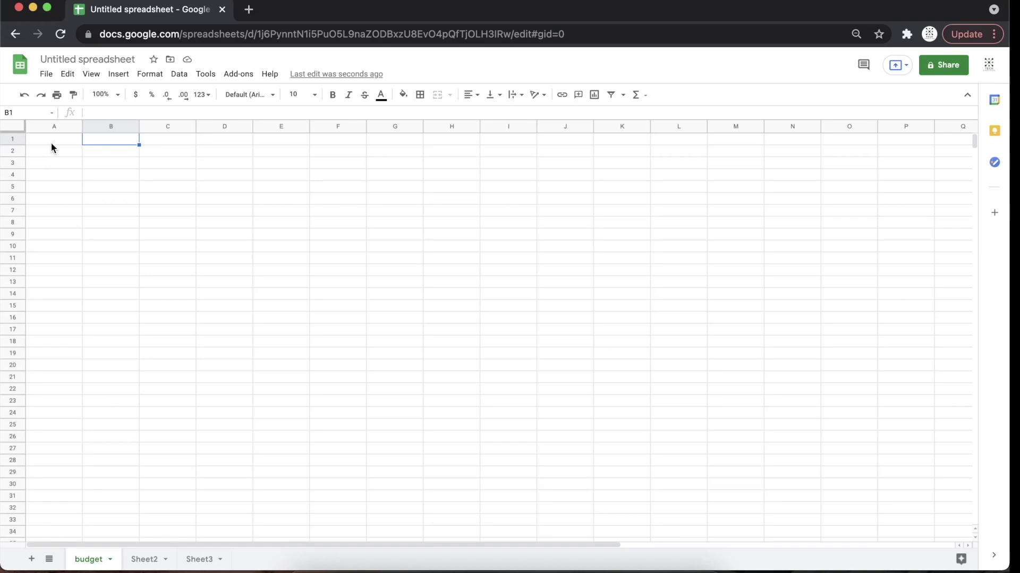
click(52, 141)
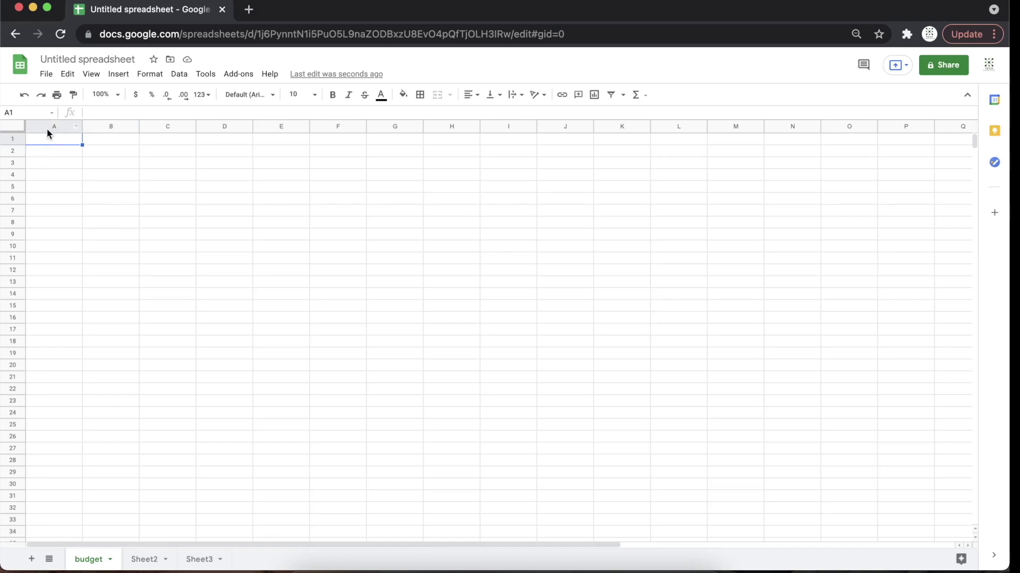
click(54, 163)
click(266, 236)
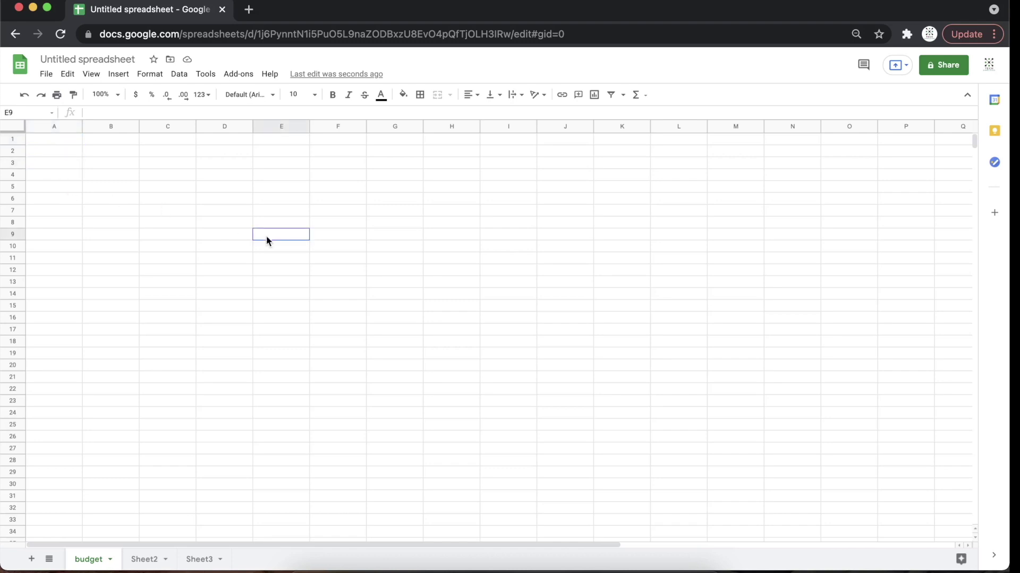
click(349, 220)
click(239, 187)
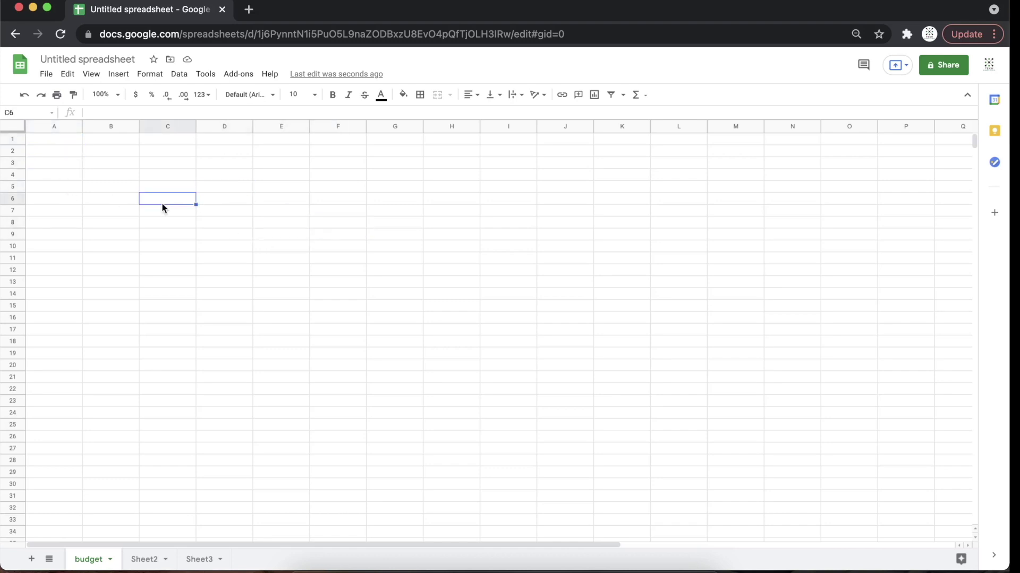
click(122, 166)
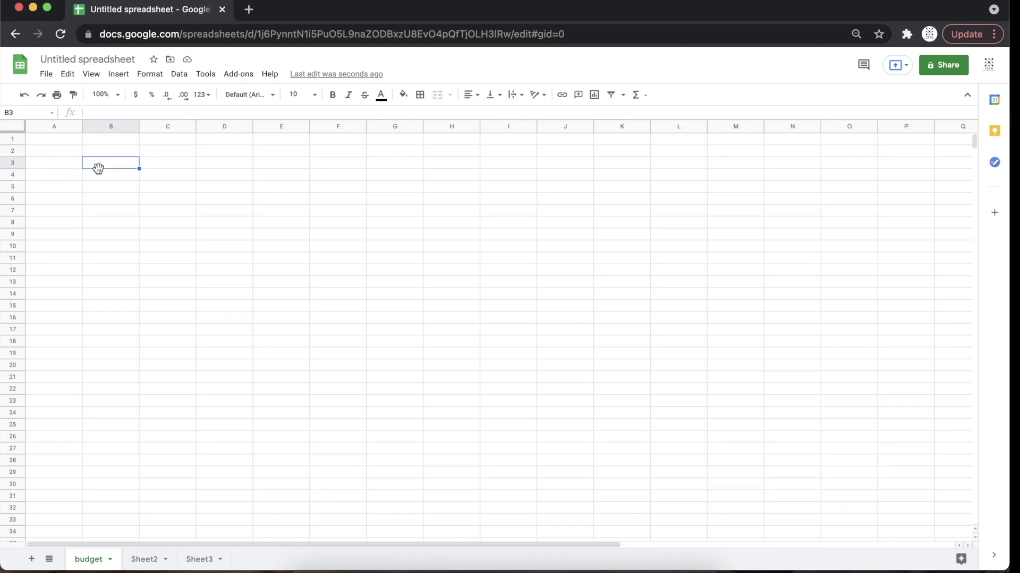
- Jump directly to cell E50 of the budget sheet by its cell reference
click(19, 113)
text(B)
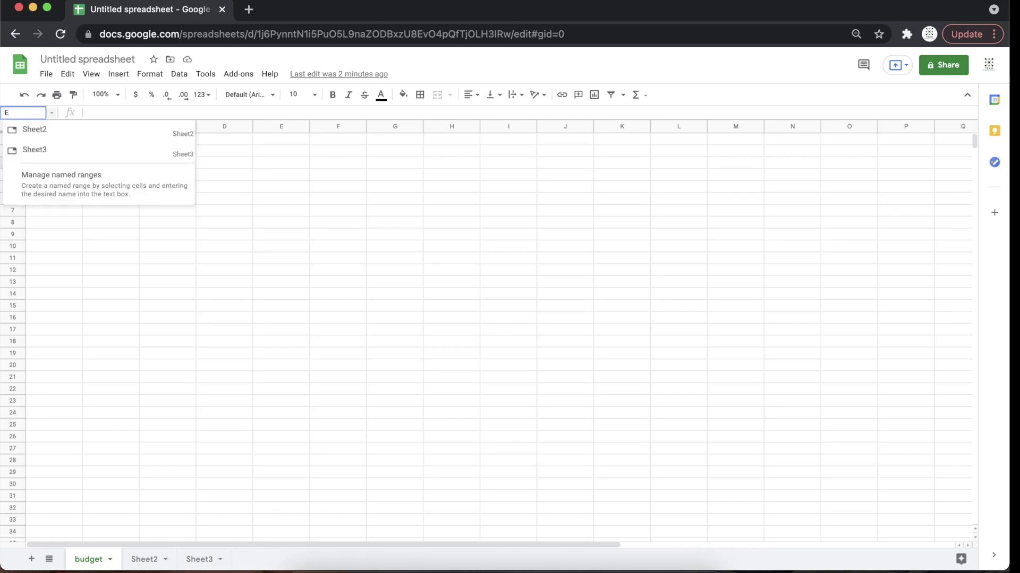
text(50)
key(Return)
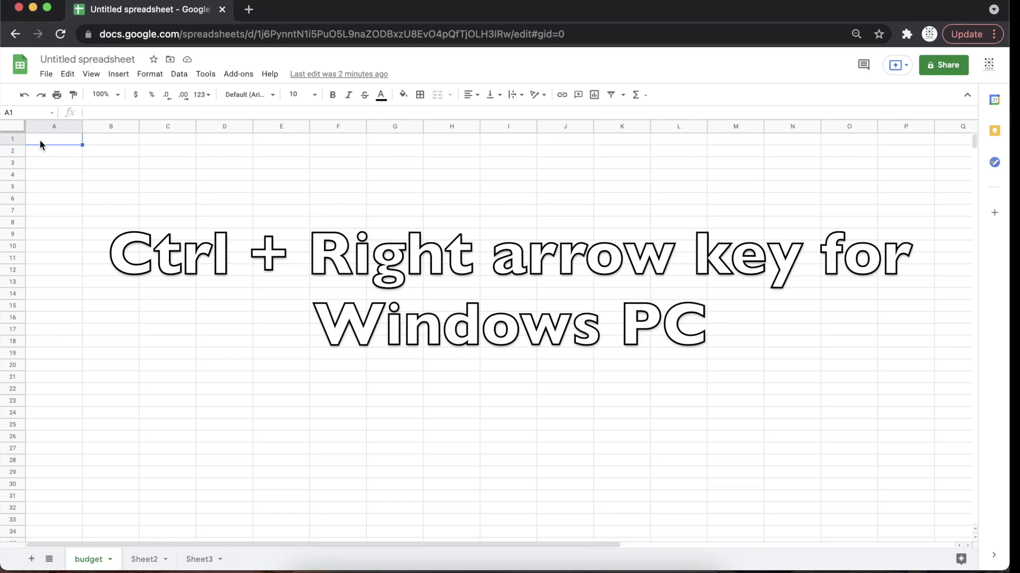
- Jump from A1 through the last column to the sheet's last cell, Z1000, and return to A1
key(super+Right)
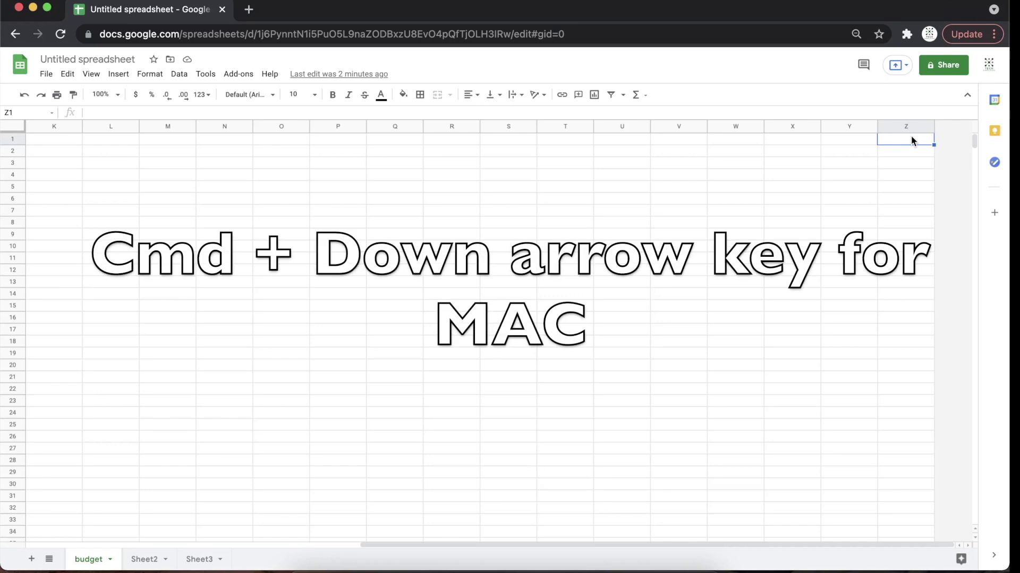
key(super+Down)
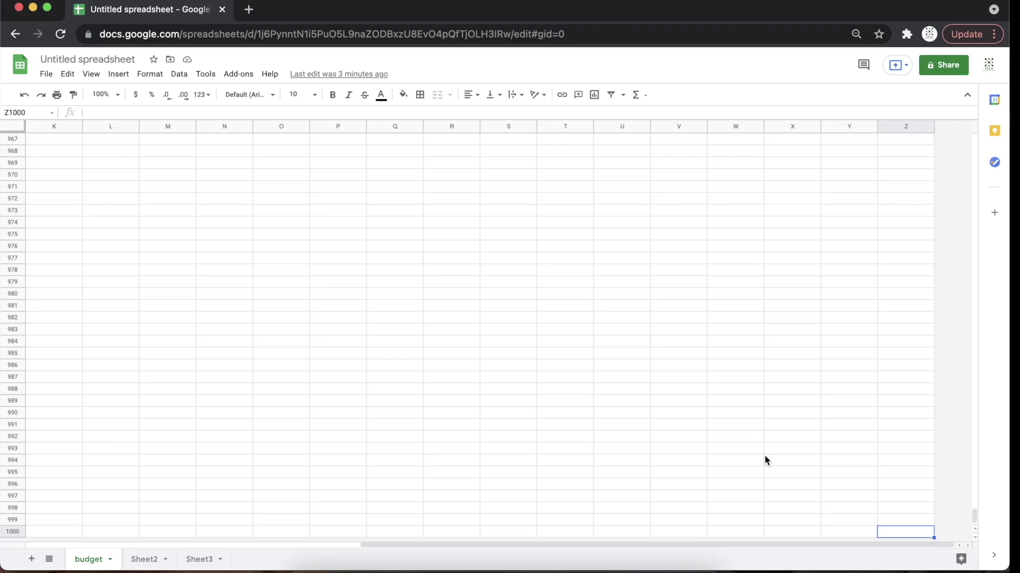
key(ctrl+Home)
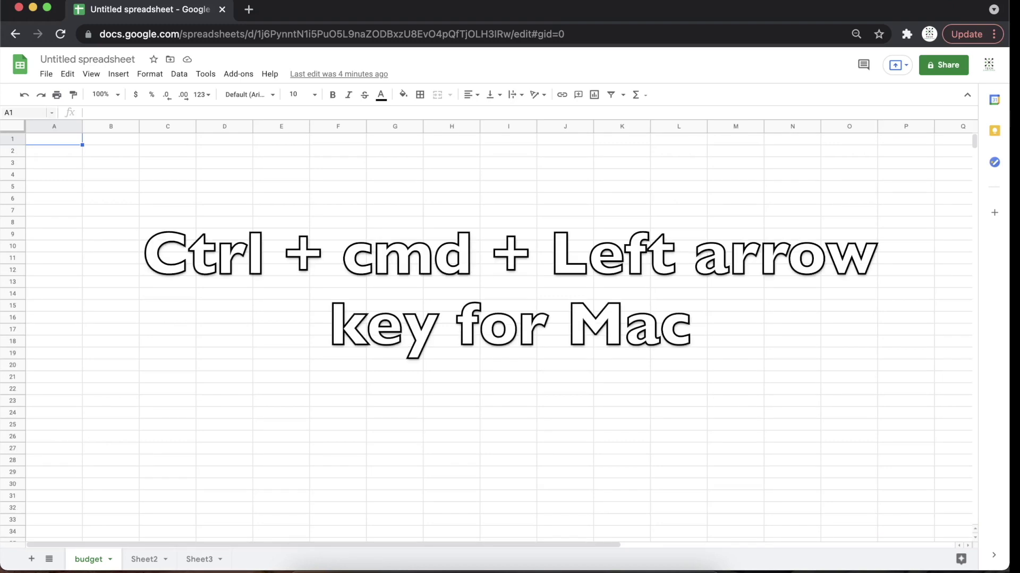